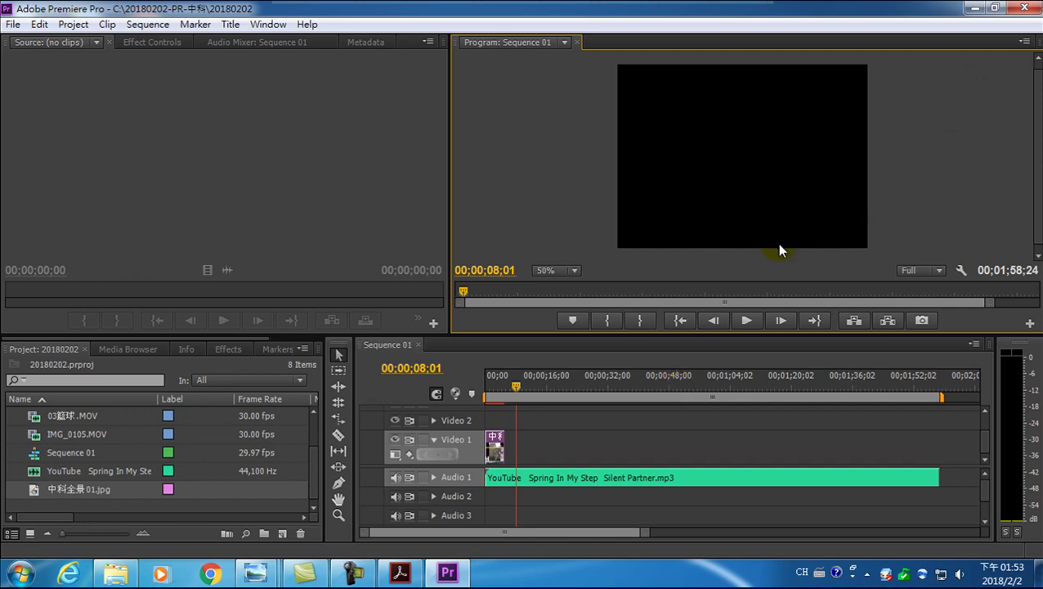
# Start the classroom screen broadcast and dismiss the screen resolution notification.
pyautogui.moveTo(324, 24)
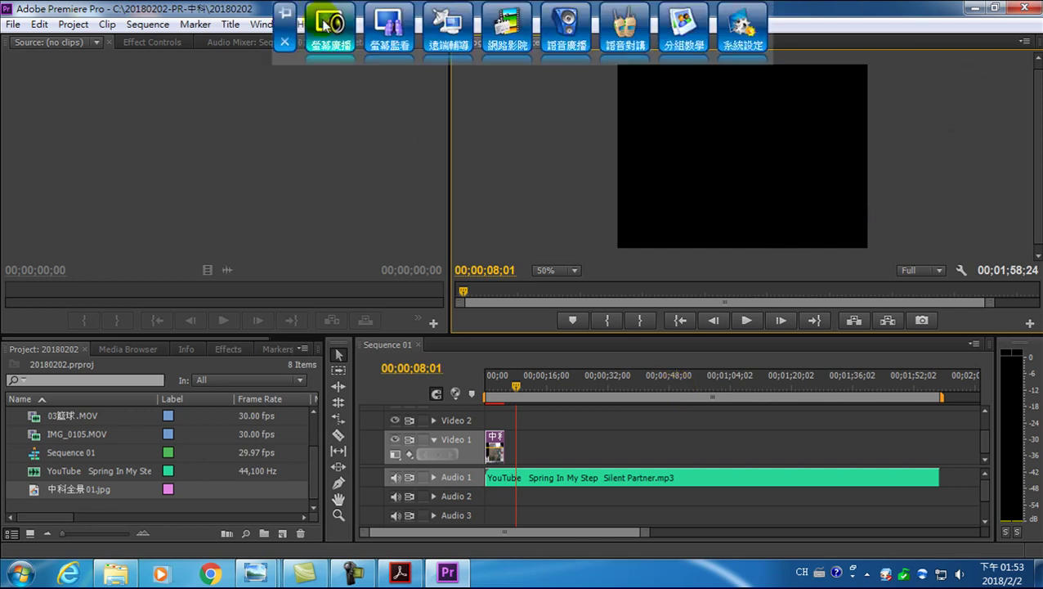
pyautogui.click(325, 24)
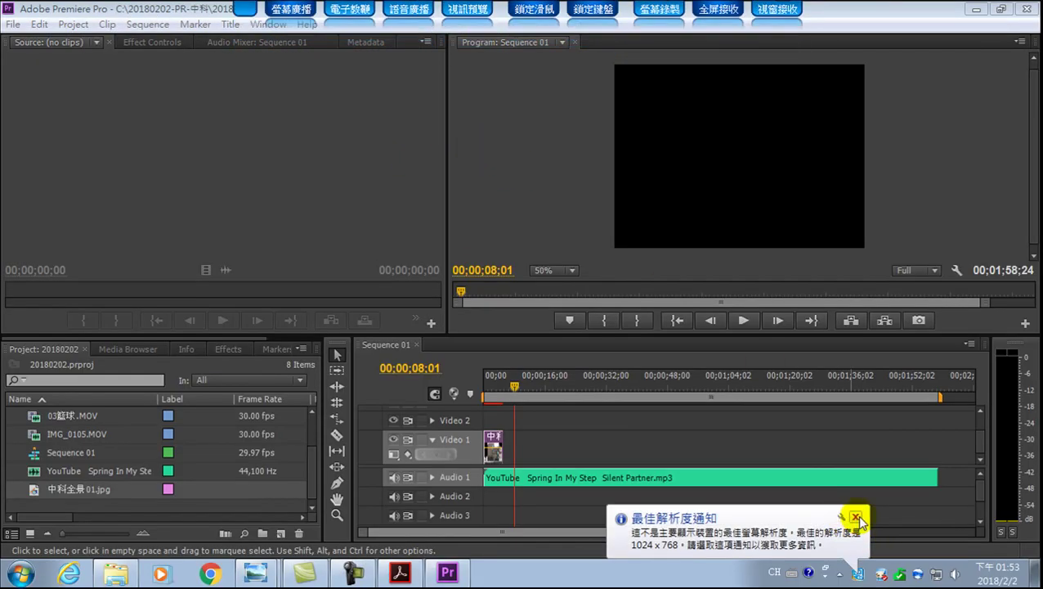
pyautogui.click(856, 518)
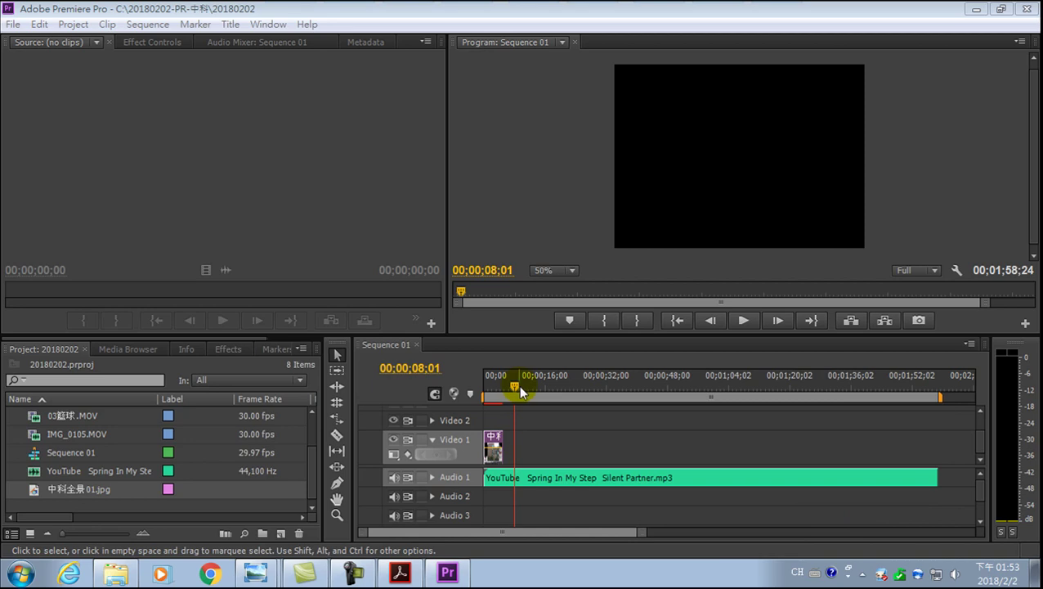
# Move the playhead back to about 5 seconds and select 02漫步.MOV in the Project panel.
pyautogui.moveTo(514, 385); pyautogui.dragTo(502, 384)
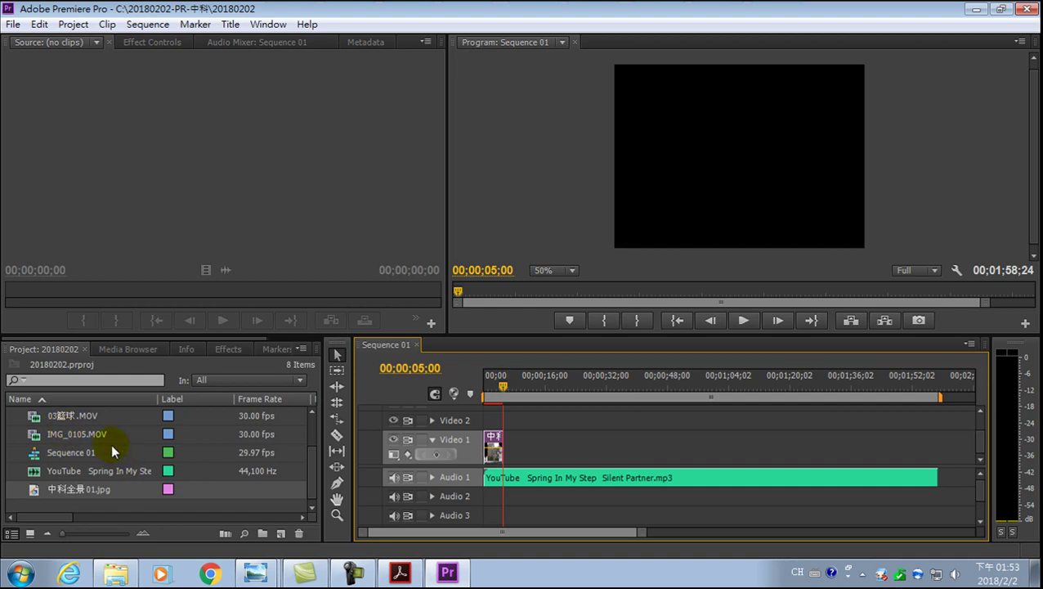
pyautogui.scroll(3, 310, 486)
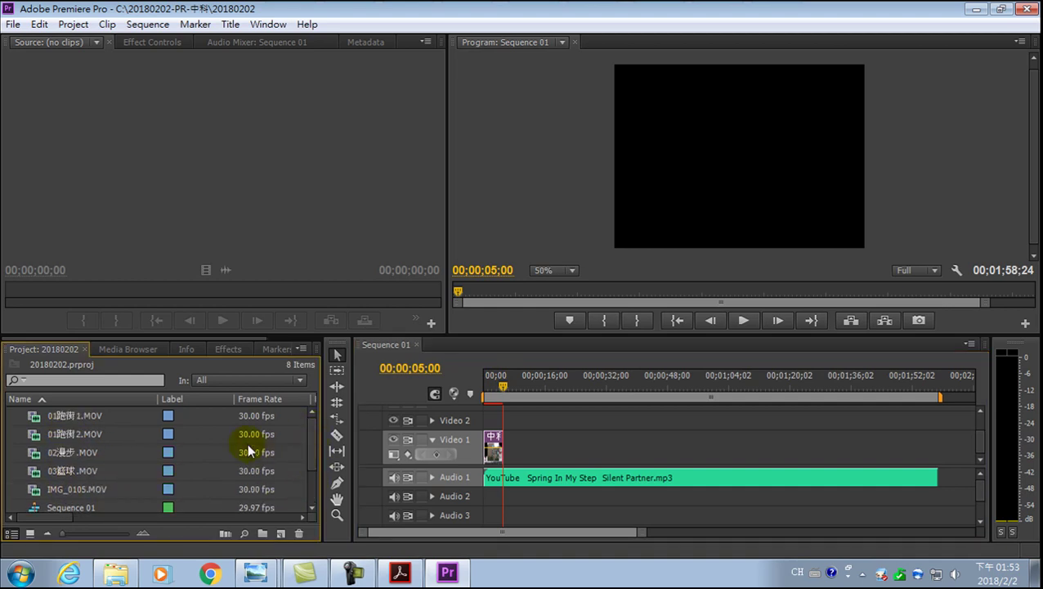
pyautogui.click(79, 414)
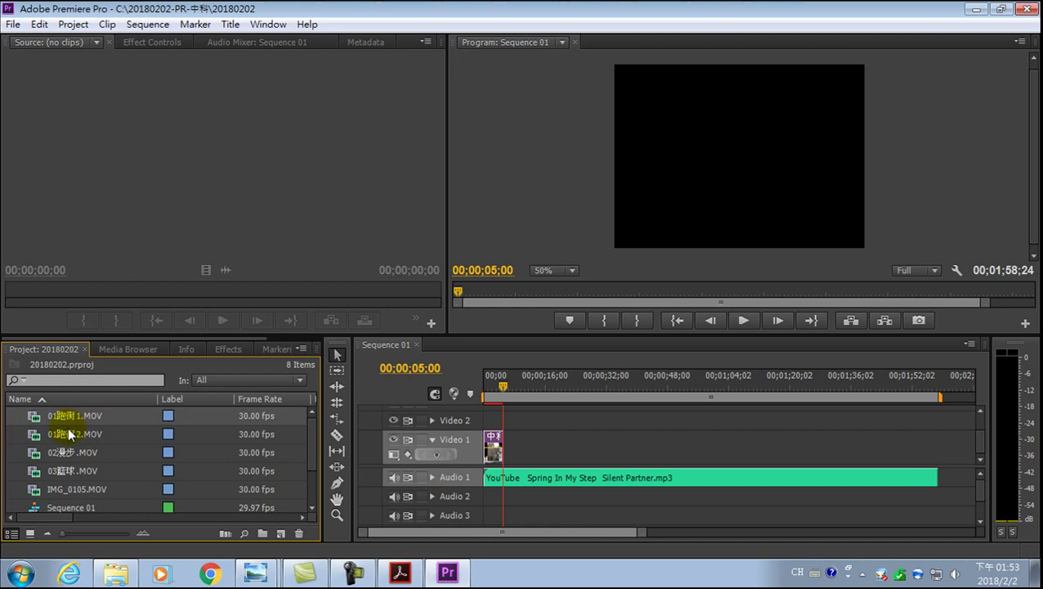
pyautogui.click(69, 451)
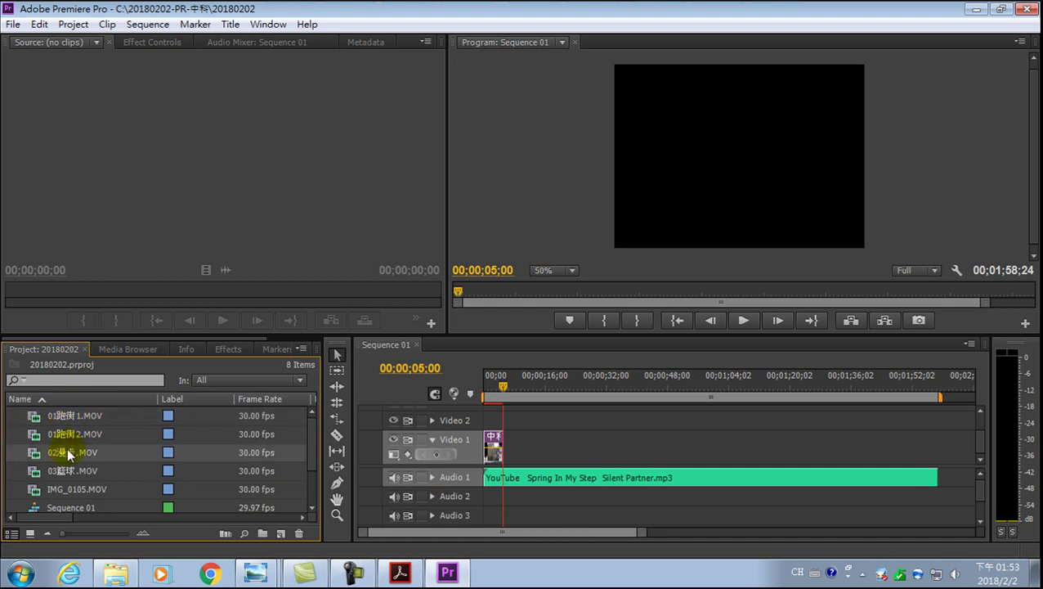
# Place 02漫步.MOV on Video 1 right after the building photo, with its audio landing on Audio 1.
pyautogui.moveTo(72, 449); pyautogui.dragTo(353, 463)
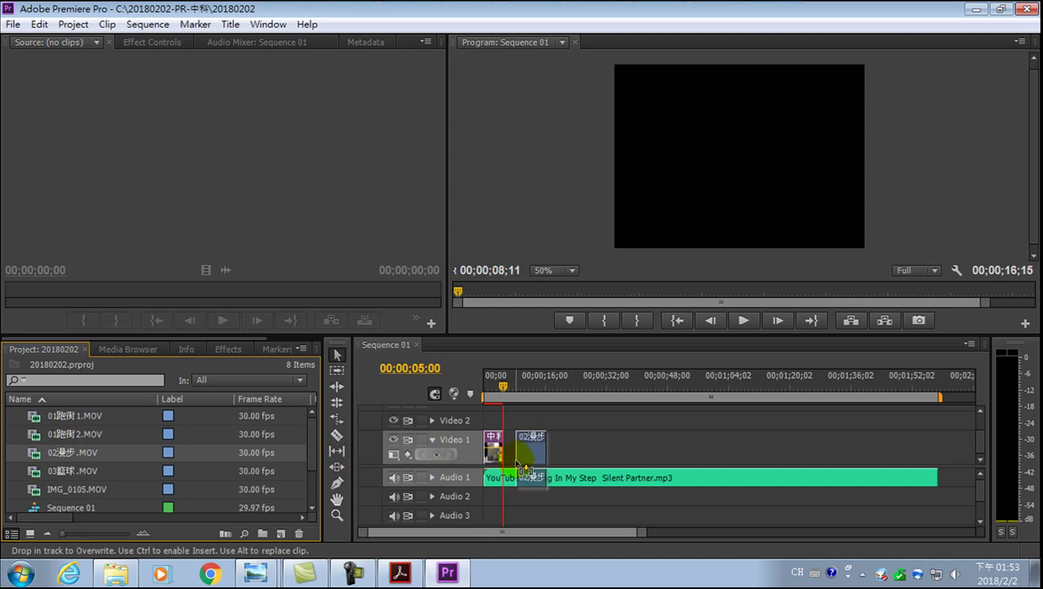
pyautogui.moveTo(354, 463); pyautogui.dragTo(565, 466)
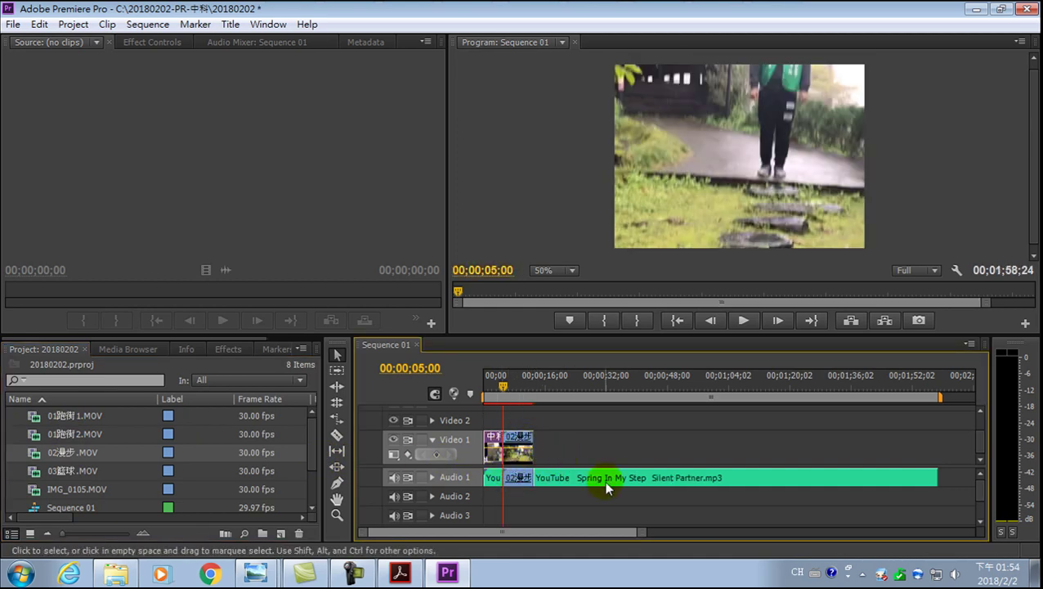
pyautogui.moveTo(604, 480)
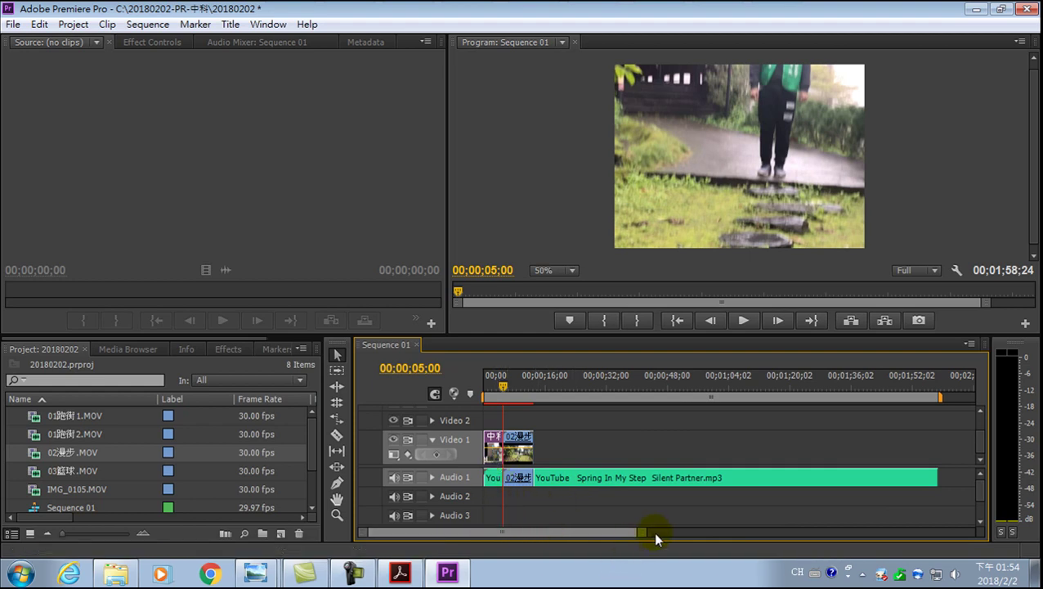
pyautogui.moveTo(642, 532); pyautogui.dragTo(727, 533)
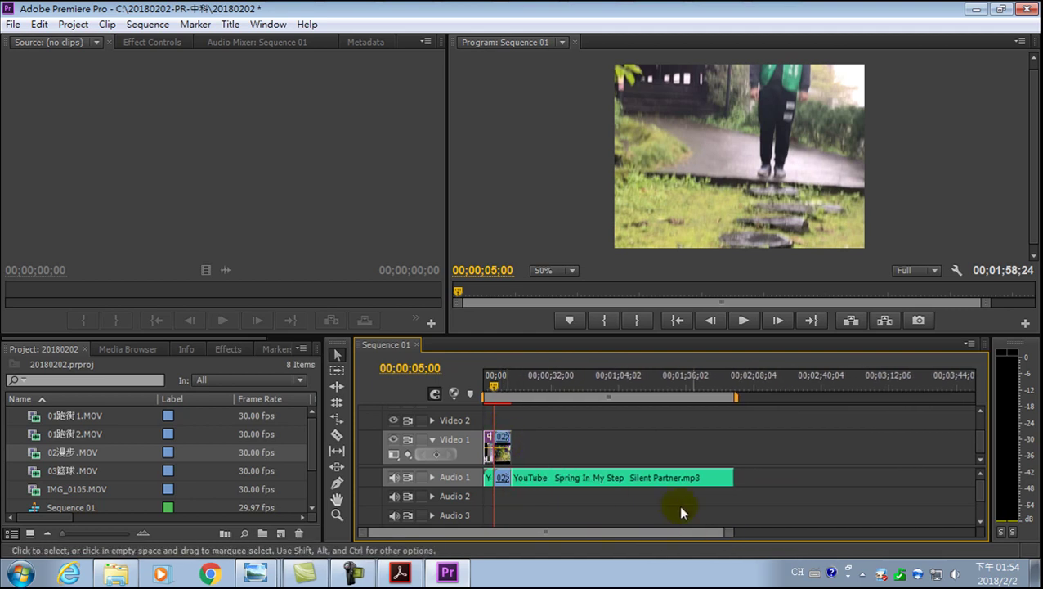
# Zoom into the timeline and select the 02漫步.MOV video and audio clips.
pyautogui.moveTo(720, 532); pyautogui.dragTo(610, 547)
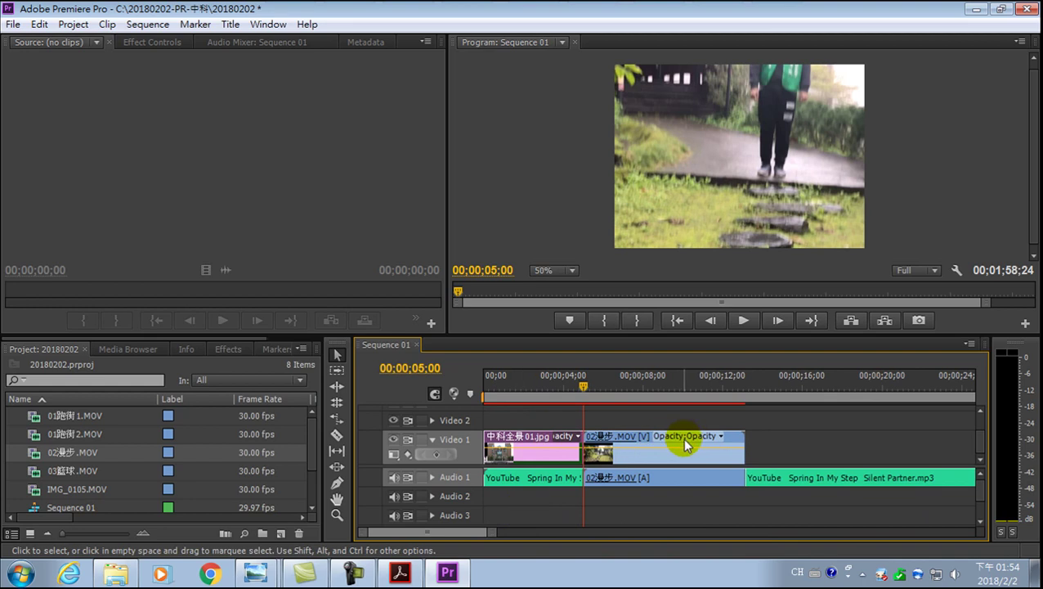
pyautogui.click(605, 440)
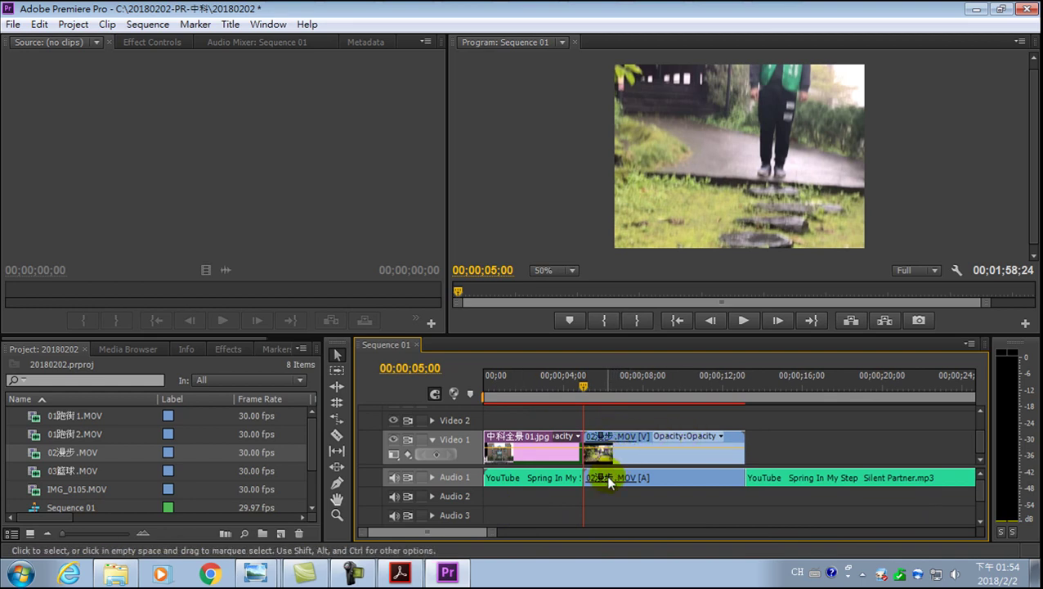
pyautogui.click(609, 483)
pyautogui.click(601, 437)
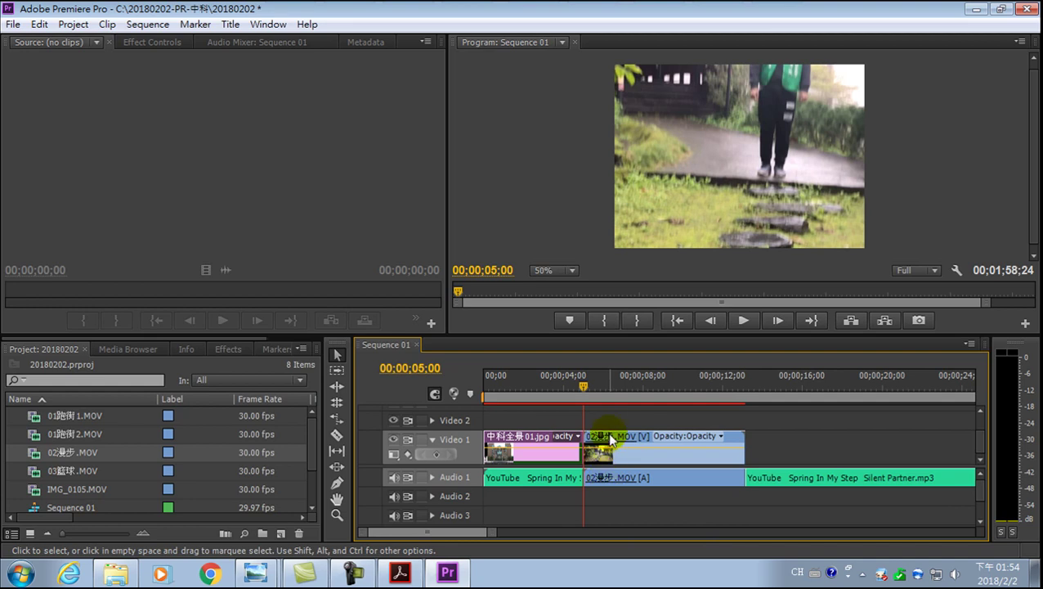
pyautogui.click(662, 437)
pyautogui.click(654, 446)
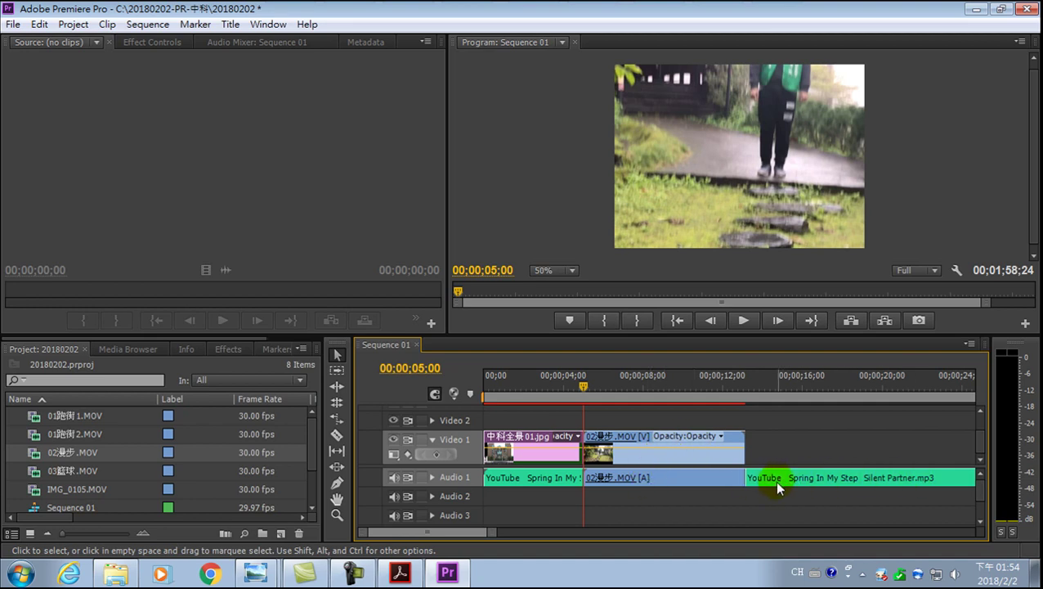
pyautogui.moveTo(774, 489)
# Unlink the 02漫步.MOV clip's audio from its video.
pyautogui.rightClick(634, 456)
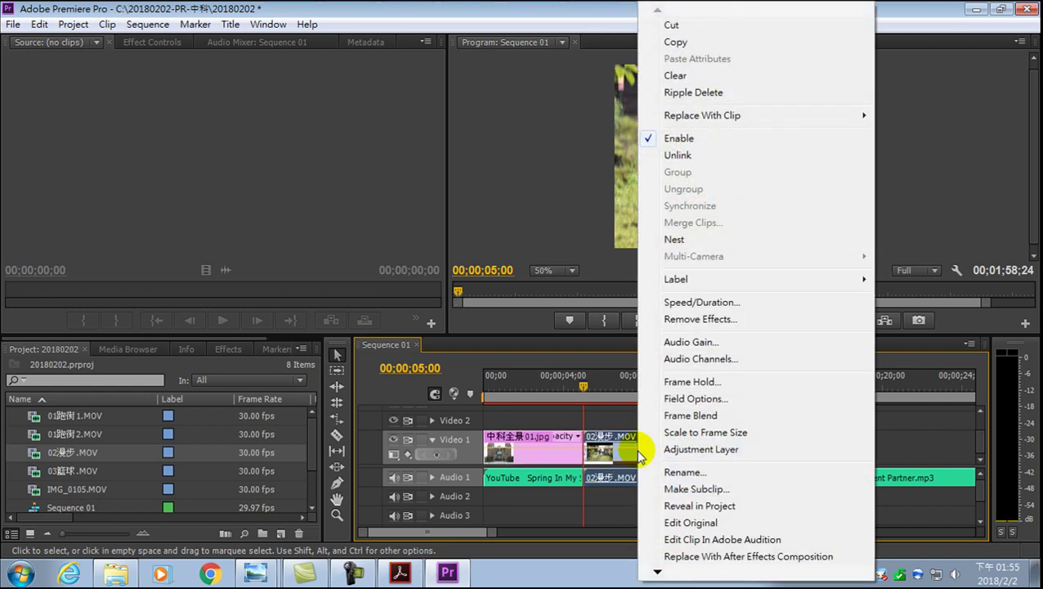
pyautogui.click(628, 449)
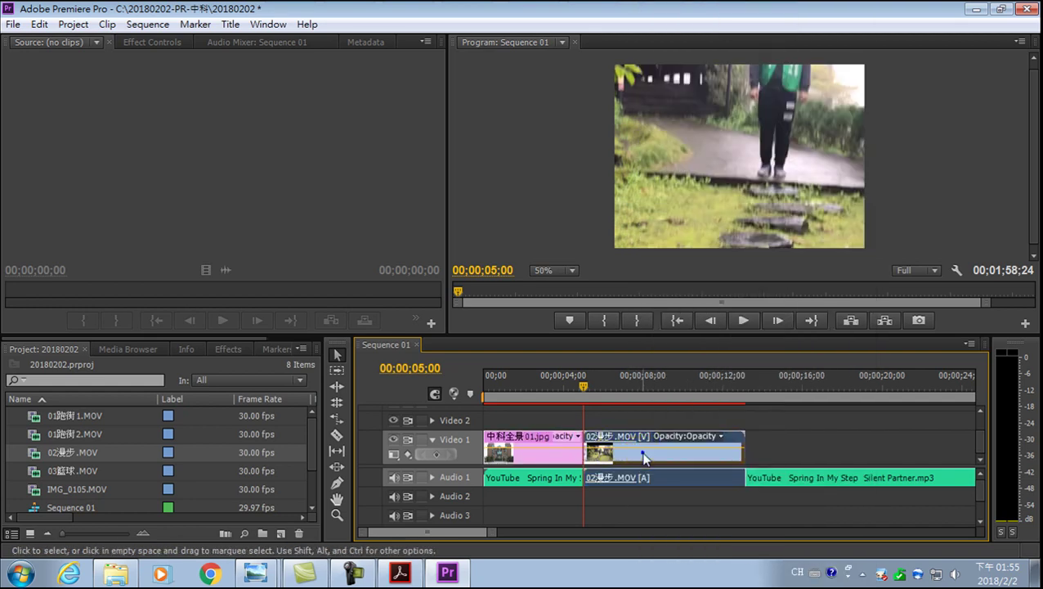
pyautogui.rightClick(643, 453)
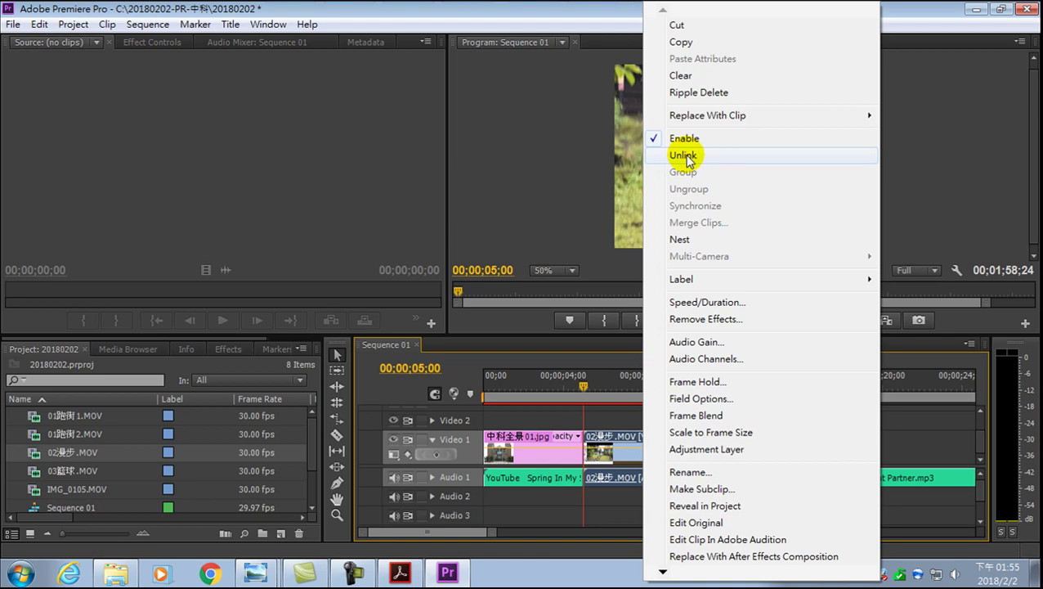
pyautogui.click(684, 155)
pyautogui.click(636, 451)
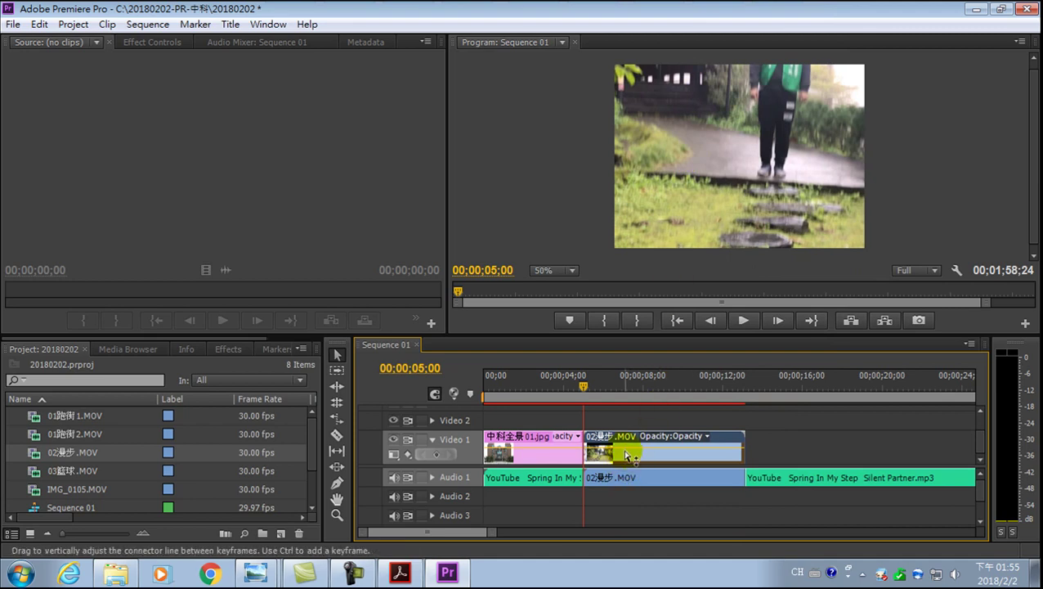
# Move the 02漫步.MOV audio from Audio 1 down to Audio 3.
pyautogui.rightClick(634, 456)
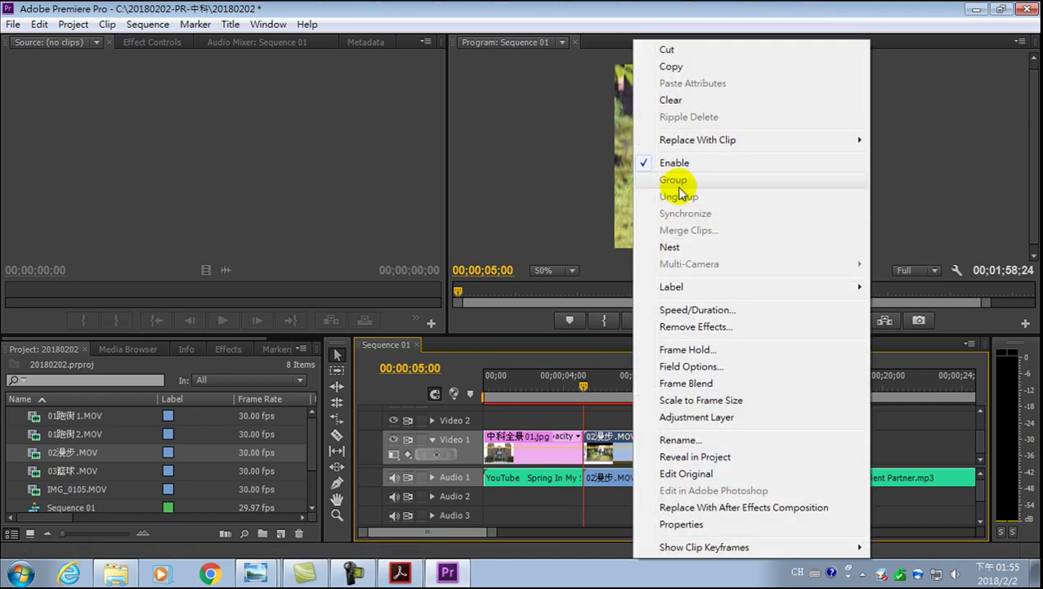
pyautogui.click(609, 481)
pyautogui.moveTo(609, 484); pyautogui.dragTo(637, 519)
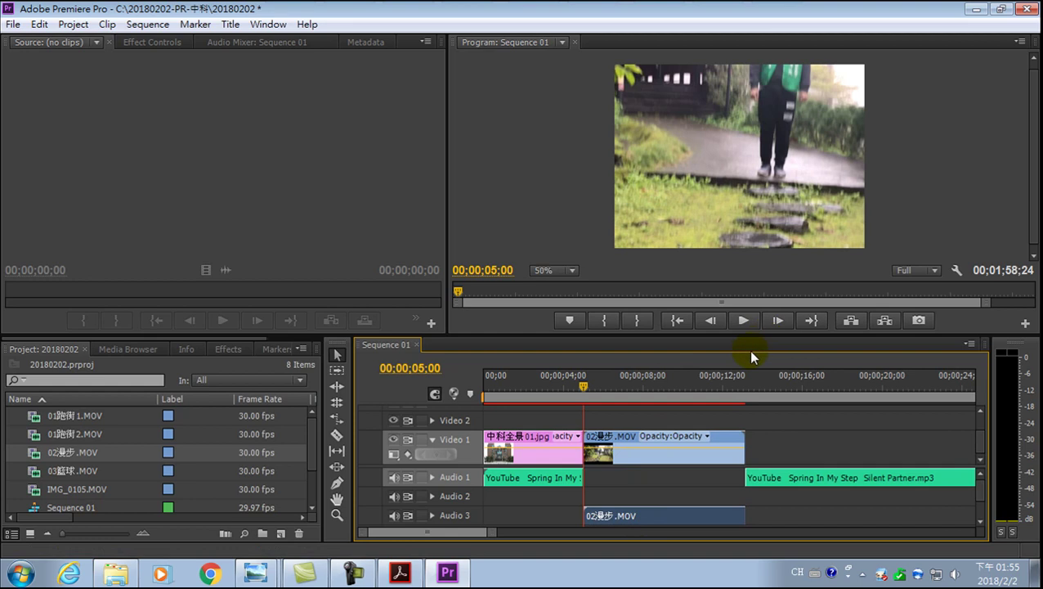
# Delete the 02漫步.MOV audio on Audio 3 and slide the Silent Partner.mp3 music left to close the gap.
pyautogui.click(635, 513)
pyautogui.press('Delete')
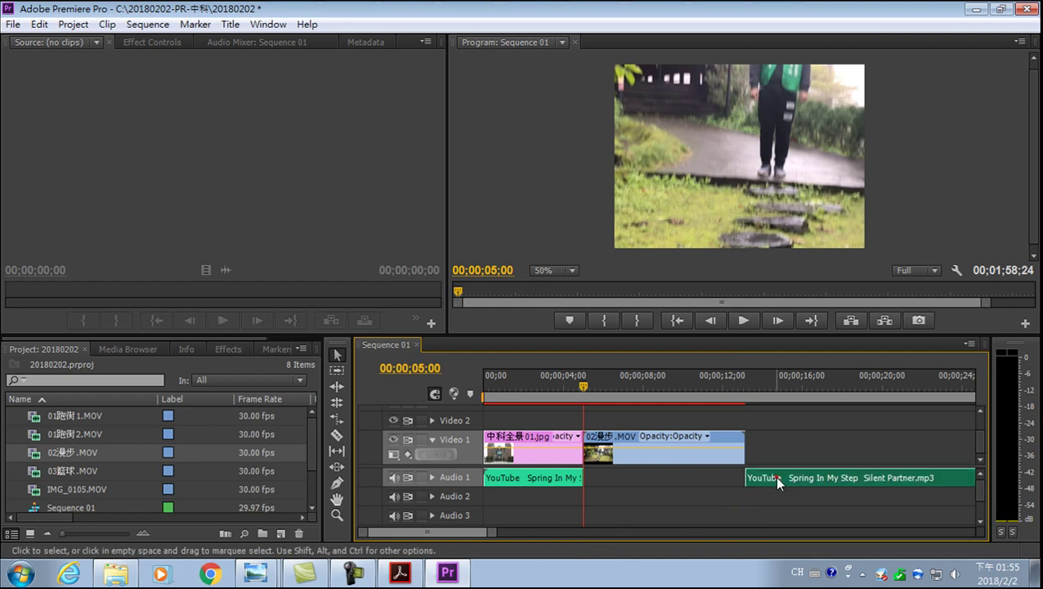
pyautogui.moveTo(816, 476); pyautogui.dragTo(662, 489)
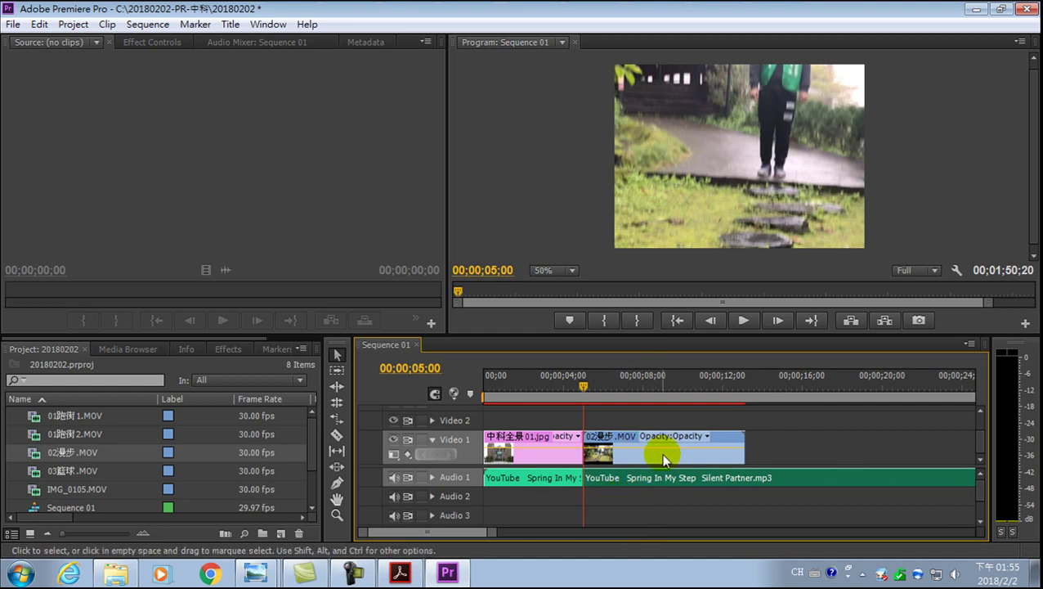
# Remove the 02漫步.MOV clip from the sequence and move the music down onto Audio 2.
pyautogui.click(563, 378)
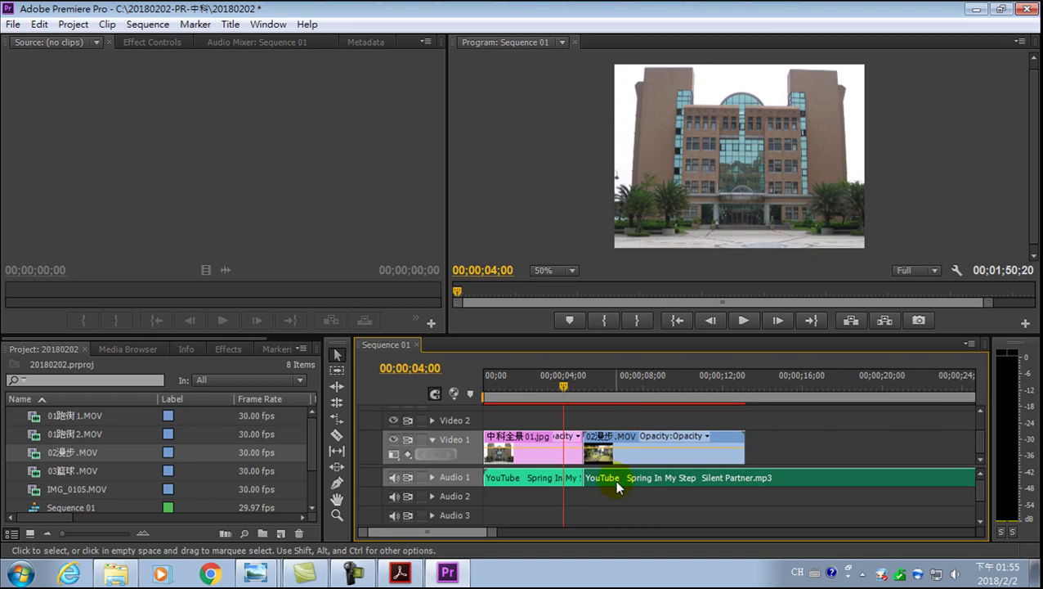
pyautogui.click(519, 480)
pyautogui.keyDown('ctrl'); pyautogui.click(596, 455); pyautogui.keyUp('ctrl')
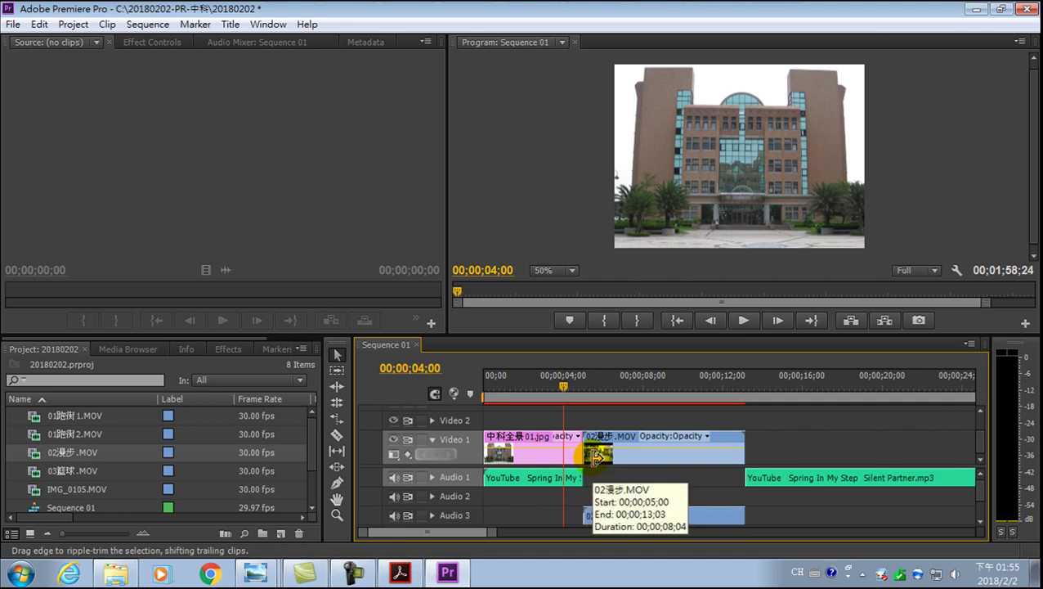
pyautogui.press('Delete')
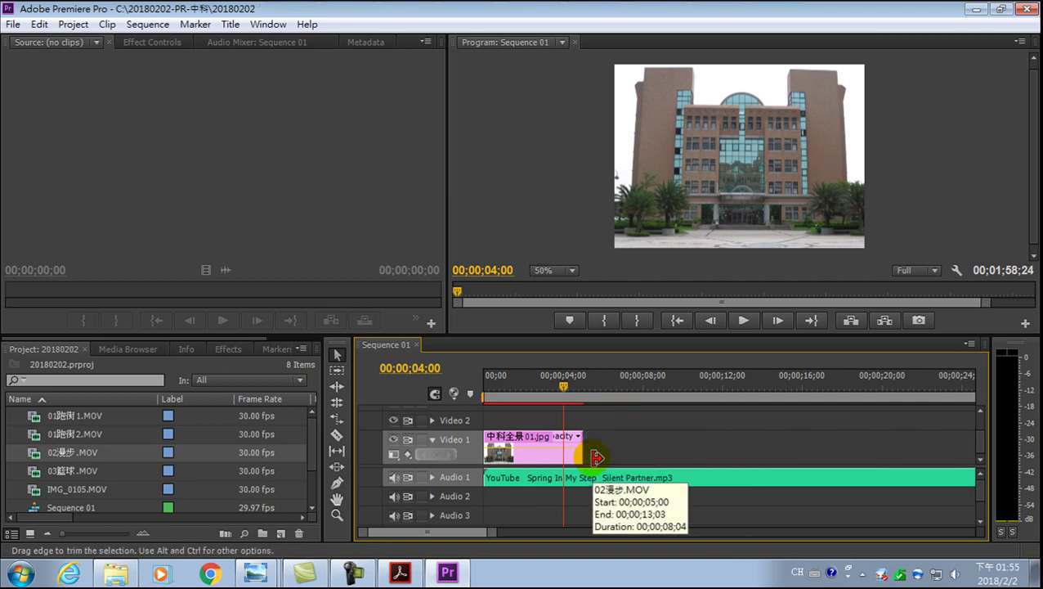
pyautogui.moveTo(533, 474); pyautogui.dragTo(530, 496)
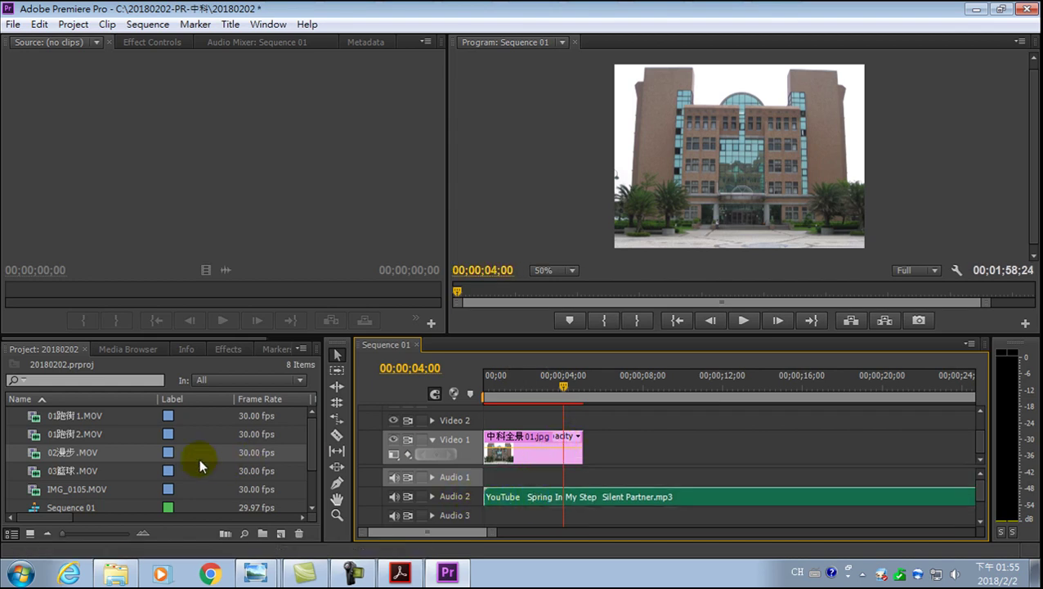
# Put 02漫步.MOV back on Video 1 after the photo, unlink it, and delete its own audio.
pyautogui.moveTo(72, 453)
pyautogui.mouseDown()
pyautogui.moveTo(619, 459)
pyautogui.moveTo(590, 462)
pyautogui.mouseUp()
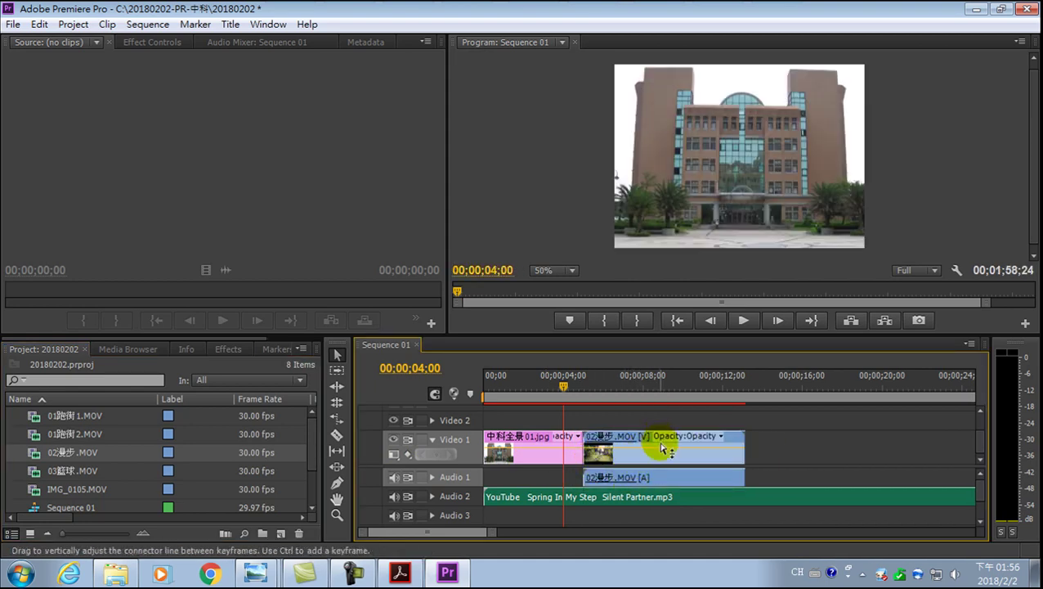
pyautogui.rightClick(650, 457)
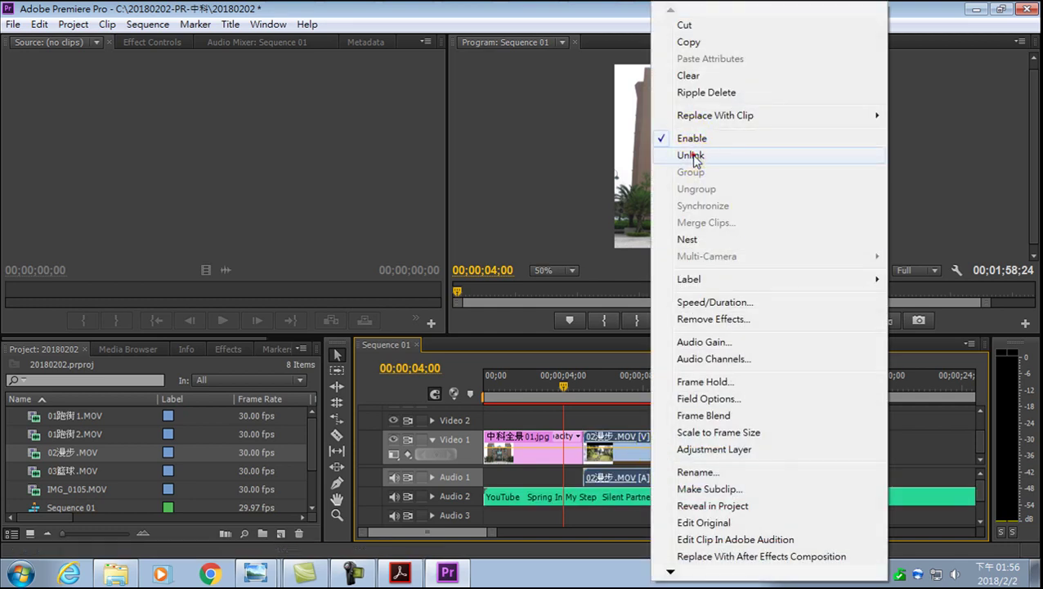
pyautogui.click(692, 156)
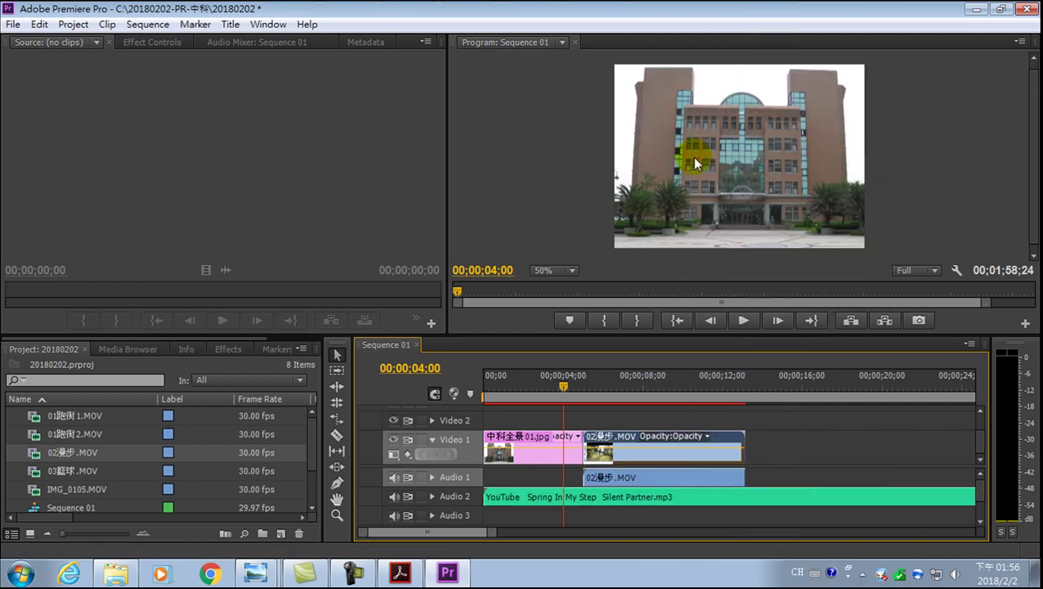
pyautogui.click(641, 477)
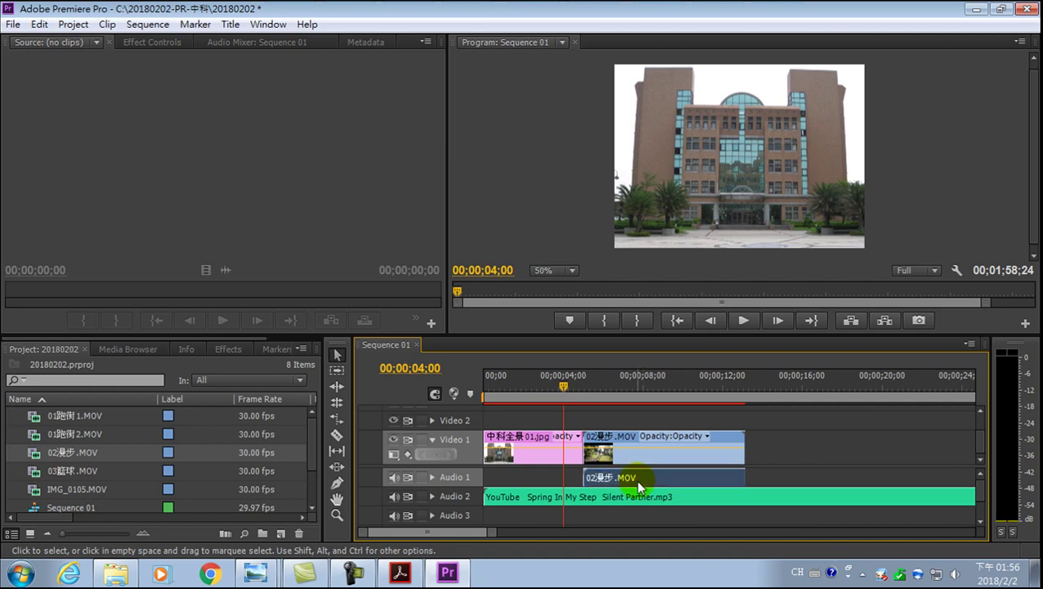
pyautogui.press('Delete')
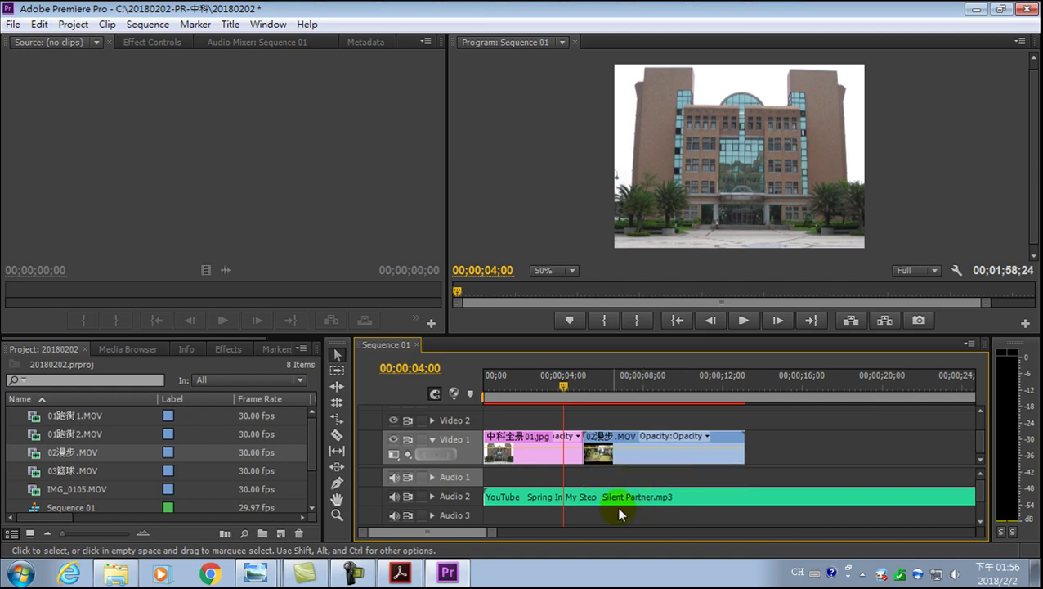
pyautogui.click(744, 321)
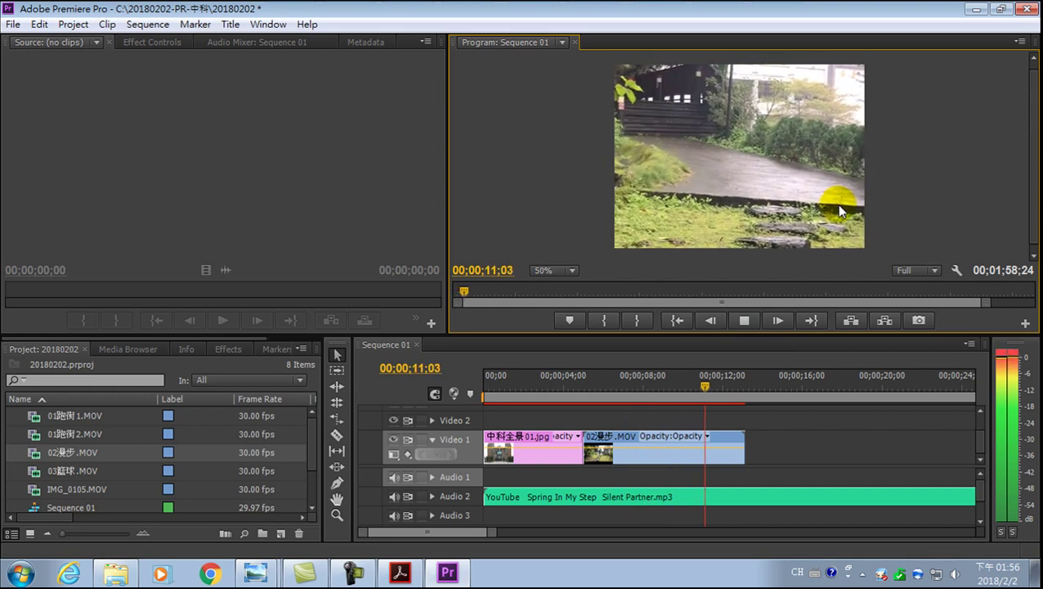
pyautogui.click(662, 459)
pyautogui.click(733, 378)
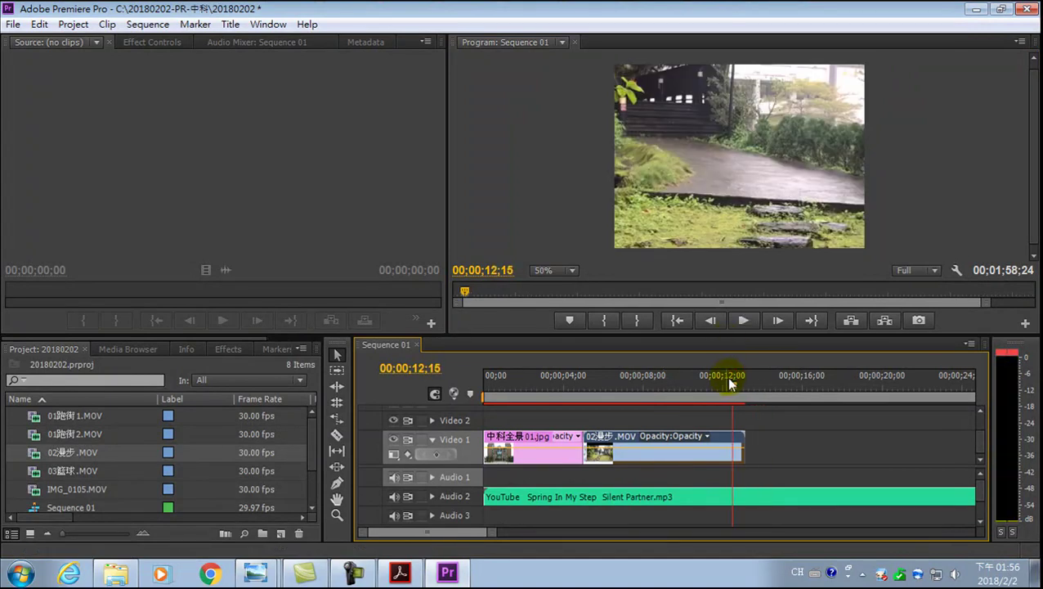